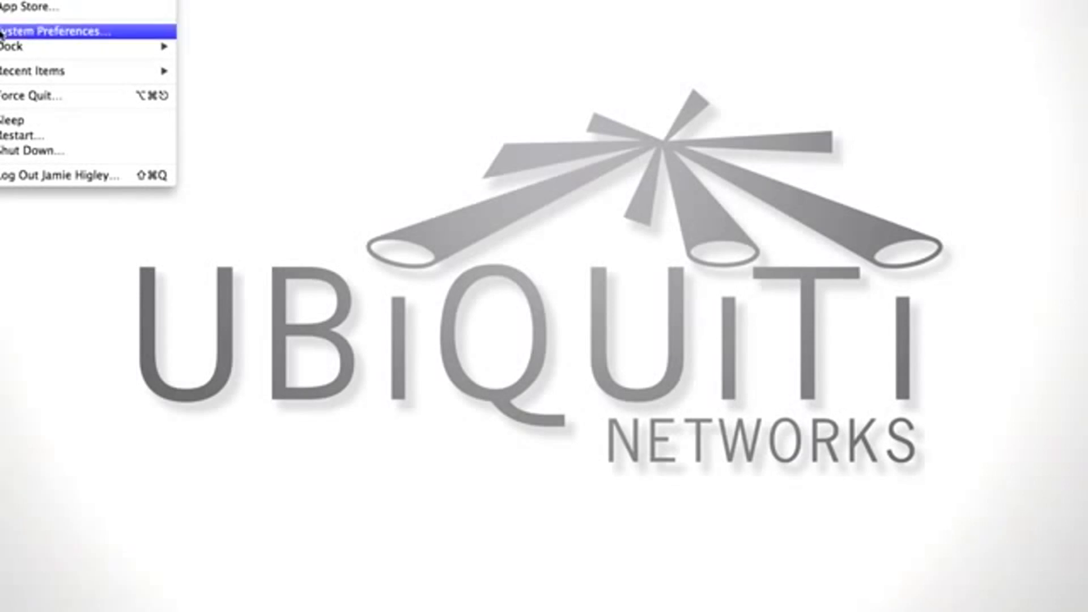
- Configure USB Ethernet IPv4 manually as 192.168.1.15, mask 255.255.255.0, and apply it
{"action": "left_click", "coordinate": [4, 32]}
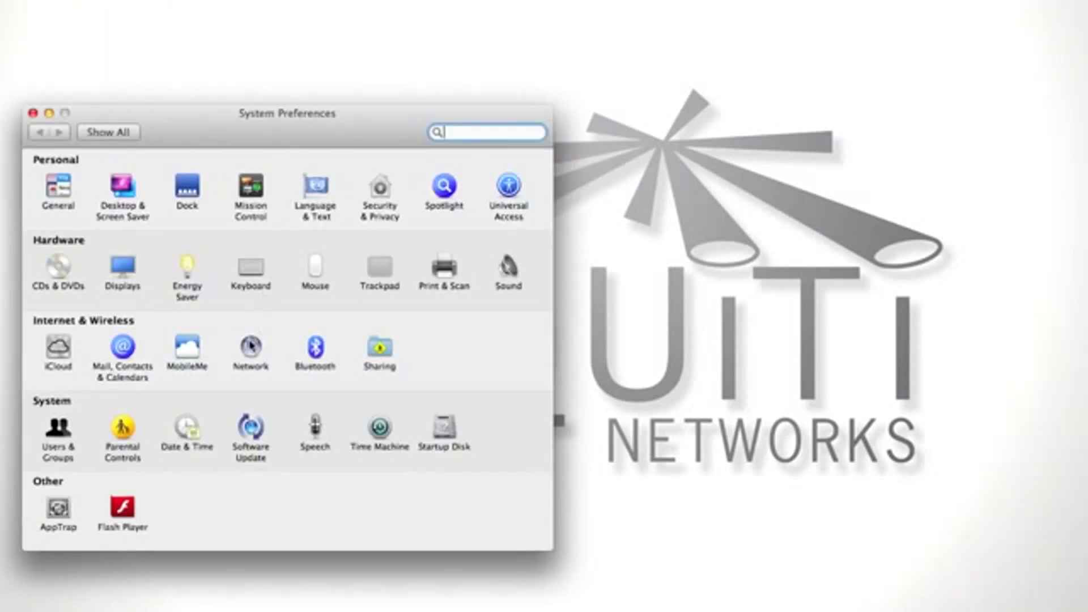
{"action": "left_click", "coordinate": [251, 346]}
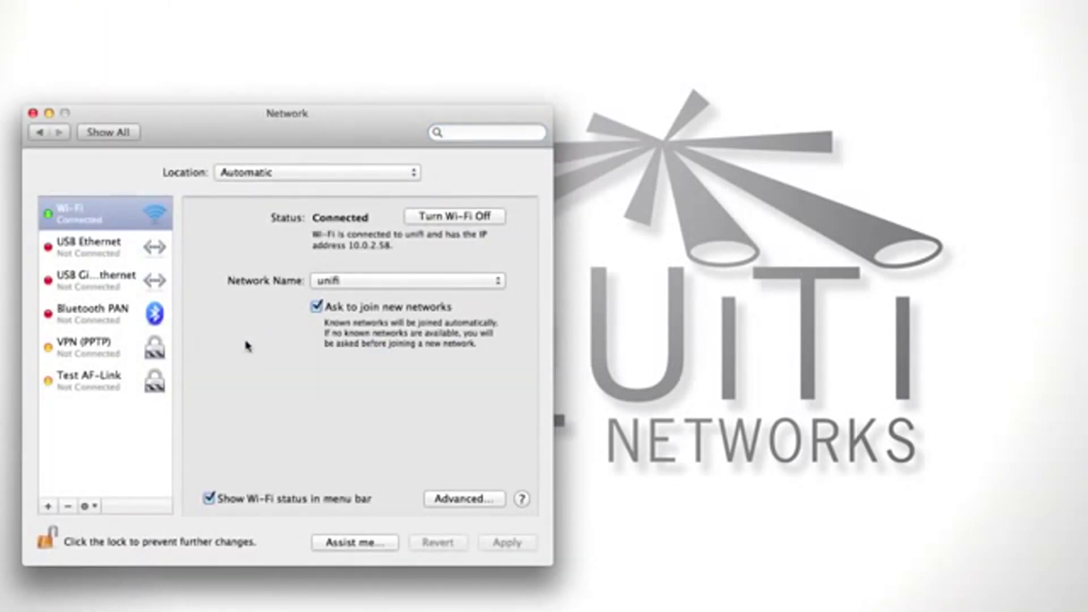
{"action": "left_click", "coordinate": [129, 252]}
{"action": "left_click", "coordinate": [387, 281]}
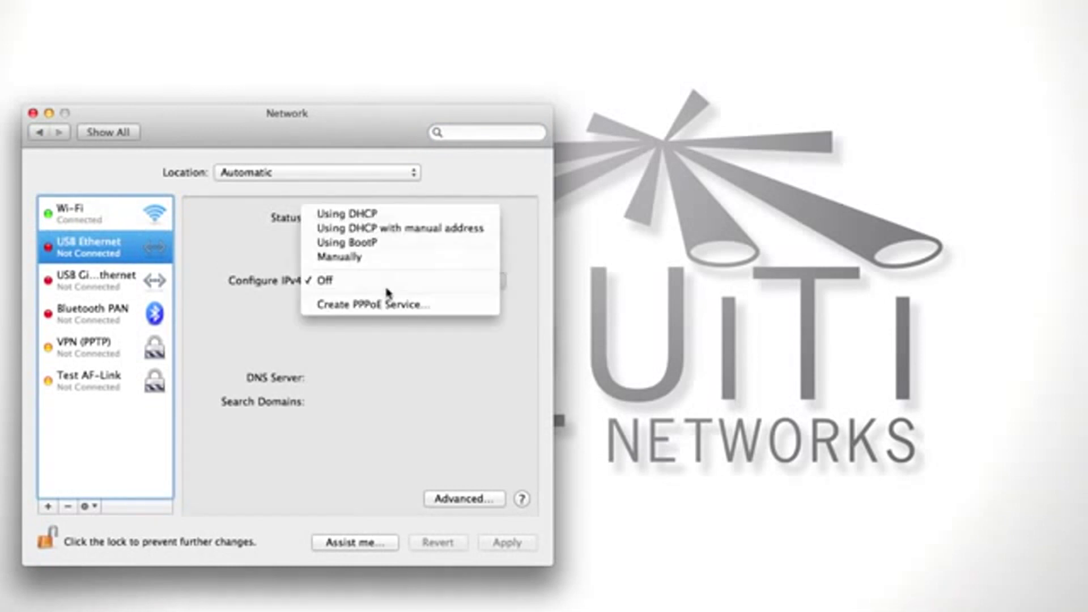
{"action": "left_click", "coordinate": [425, 258]}
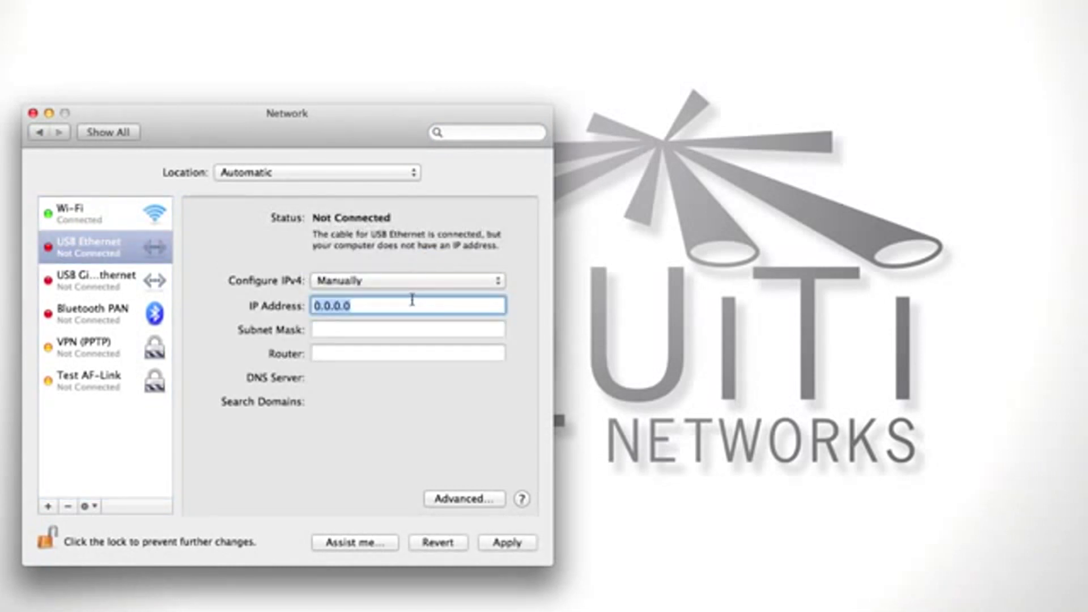
{"action": "type", "text": "192.168.1.15"}
{"action": "key", "text": "Tab"}
{"action": "type", "text": "255.255.255."}
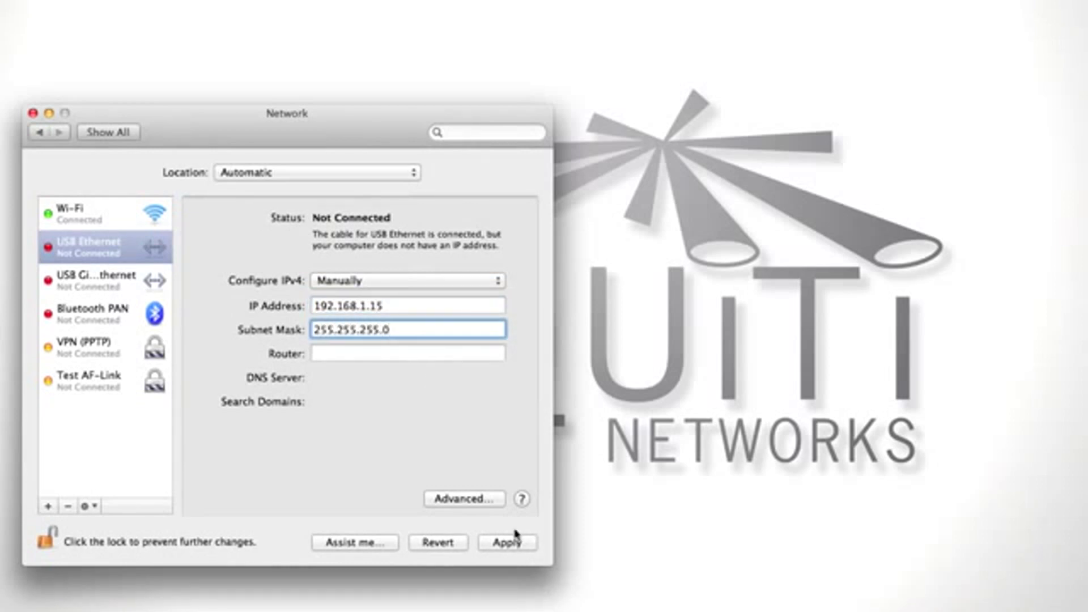
{"action": "left_click", "coordinate": [514, 543]}
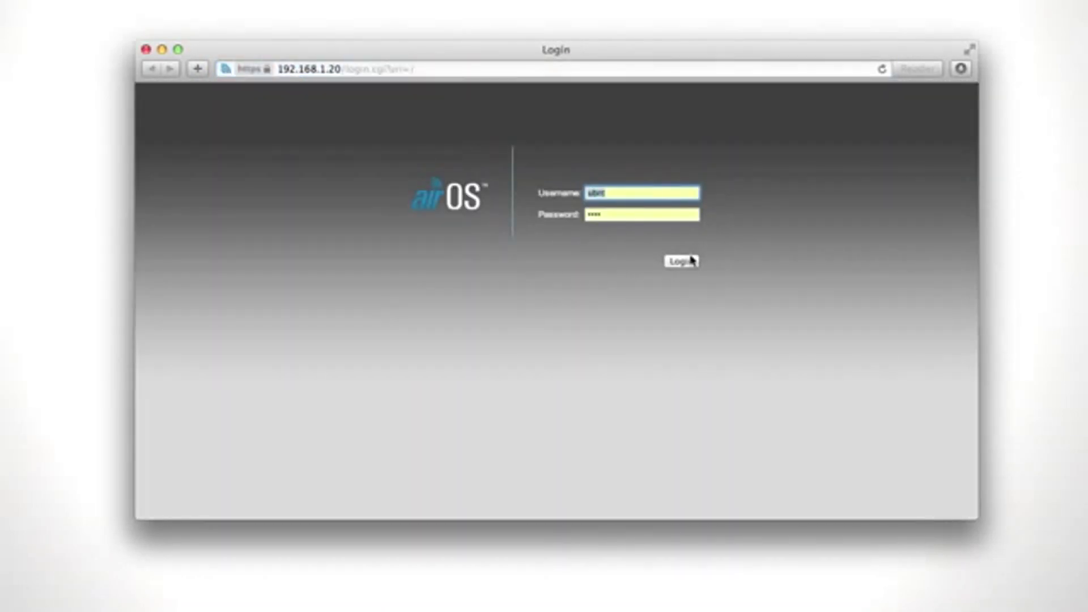
- Log in to the PicoStation M2 in airOS and bring up the Tools dropdown
{"action": "left_click", "coordinate": [681, 263]}
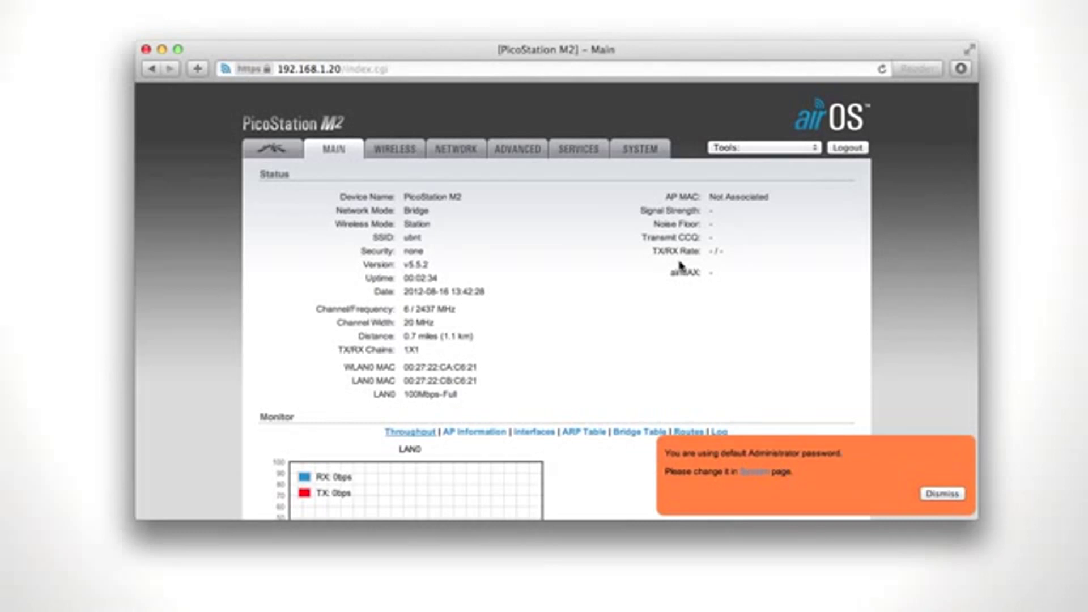
{"action": "left_click", "coordinate": [784, 151]}
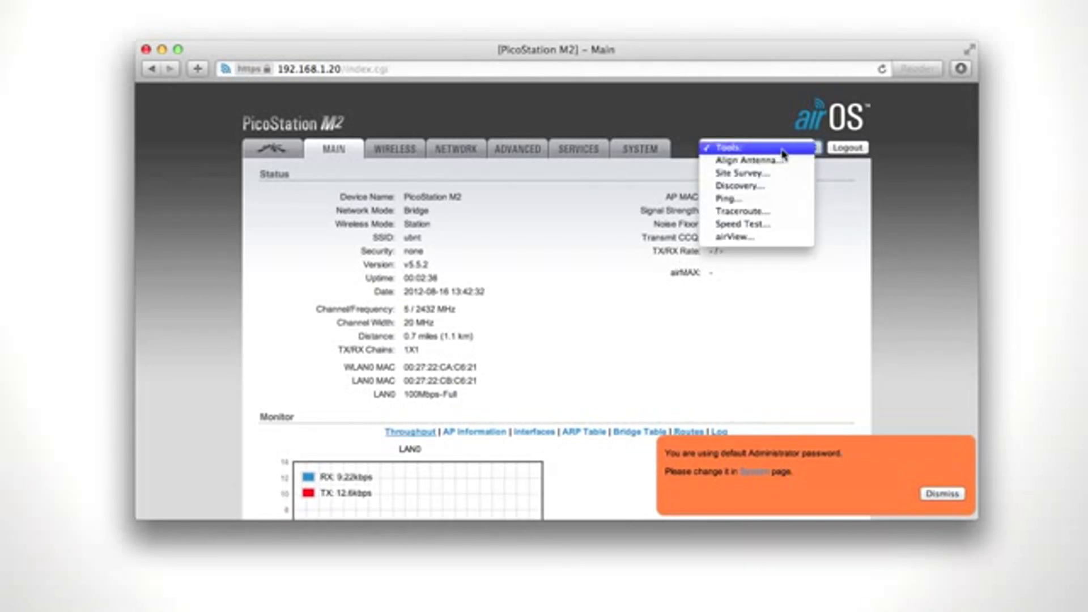
- Choose airView from the Tools list to bring up its launch window
{"action": "left_click", "coordinate": [782, 237]}
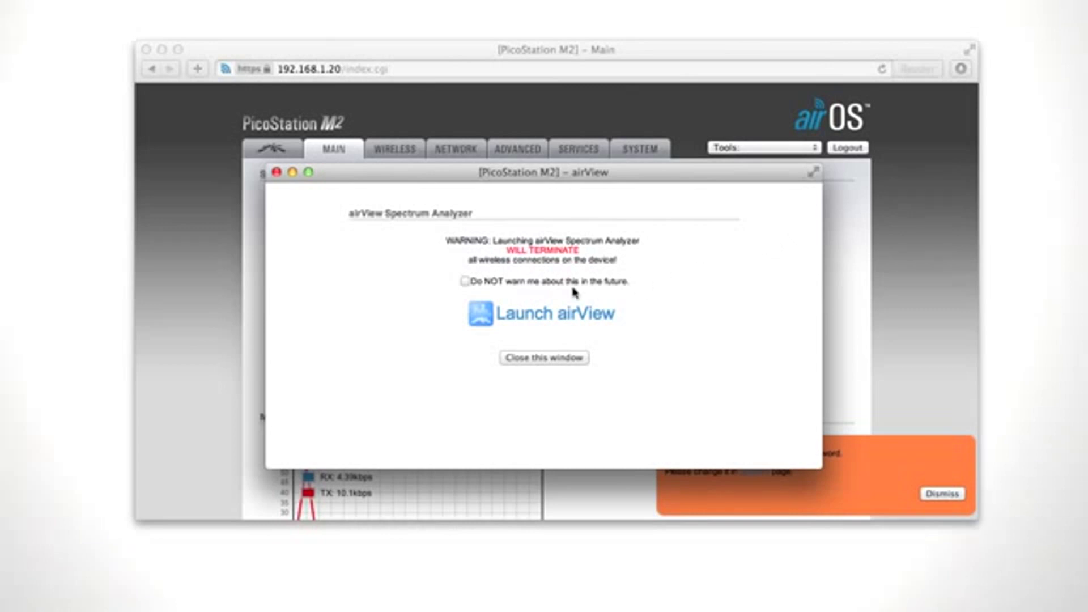
- Launch airView so it captures live 2,405–2,495 MHz spectrum from the PicoStation M2
{"action": "left_click", "coordinate": [526, 314]}
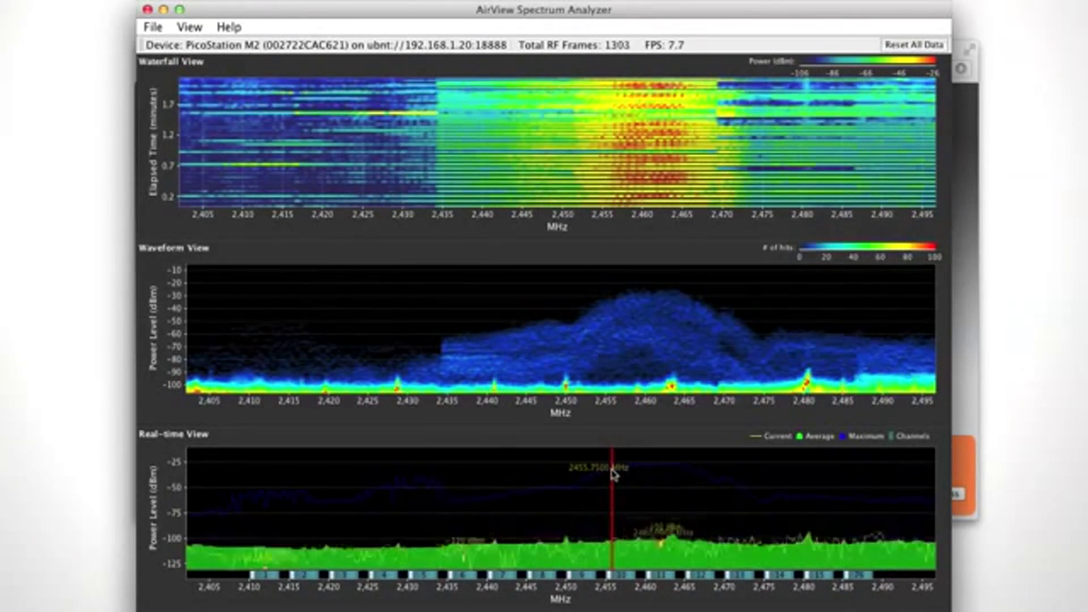
- Clear all markers, save the Waveform View as PNG 'airview', and reset all data
{"action": "left_click", "coordinate": [188, 27]}
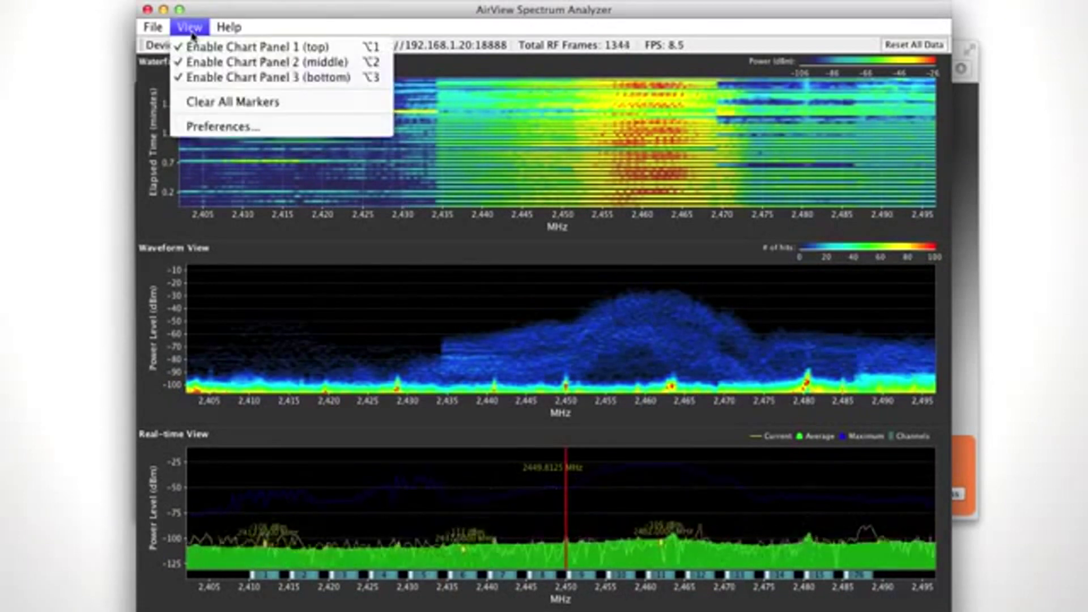
{"action": "left_click", "coordinate": [235, 102]}
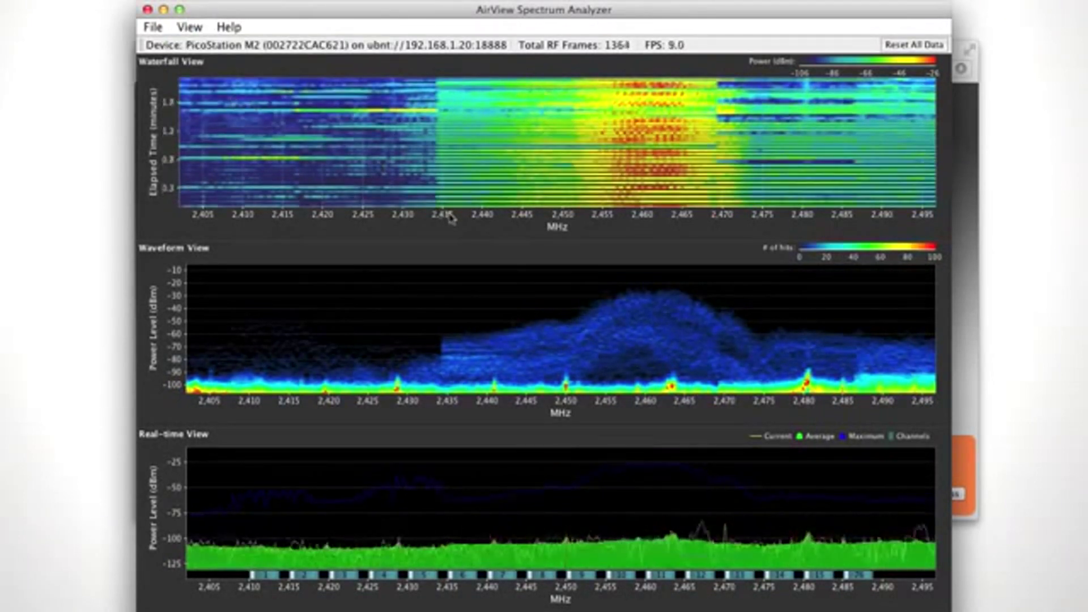
{"action": "right_click", "coordinate": [577, 276]}
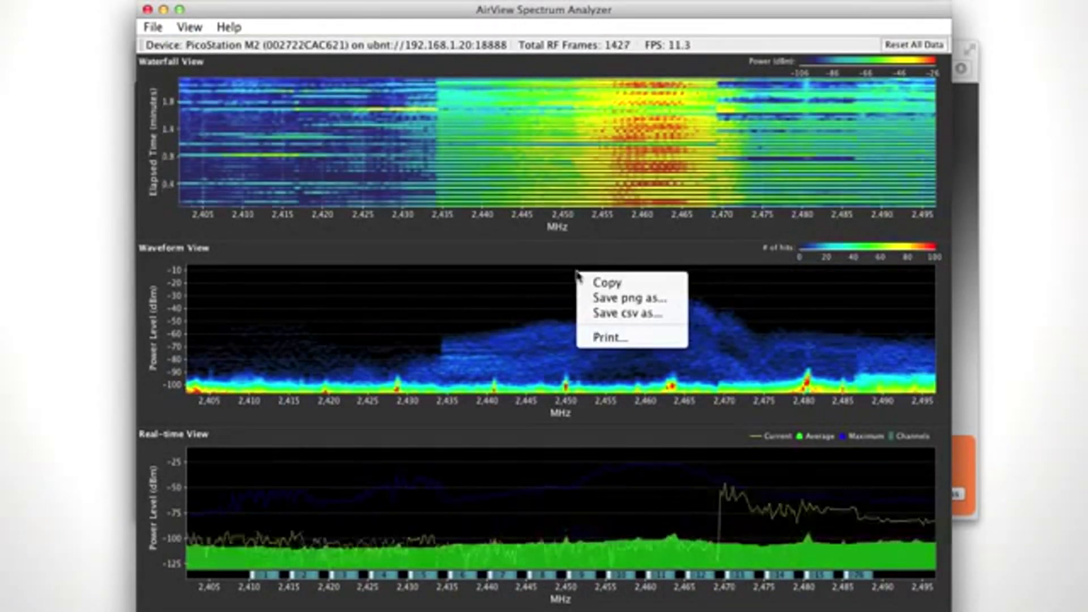
{"action": "left_click", "coordinate": [602, 298]}
{"action": "type", "text": "a"}
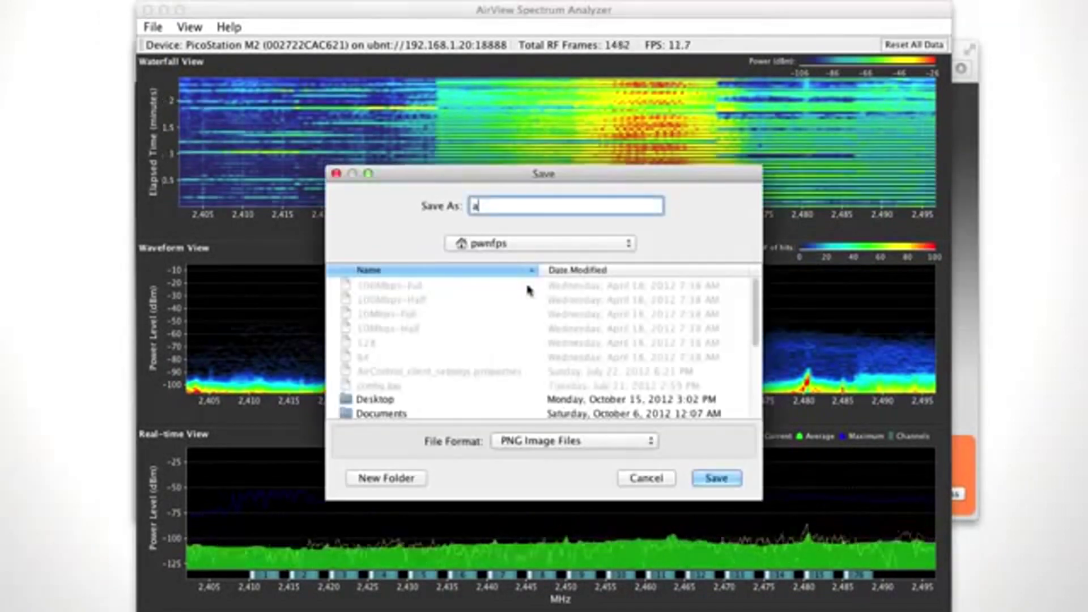
{"action": "type", "text": "irview"}
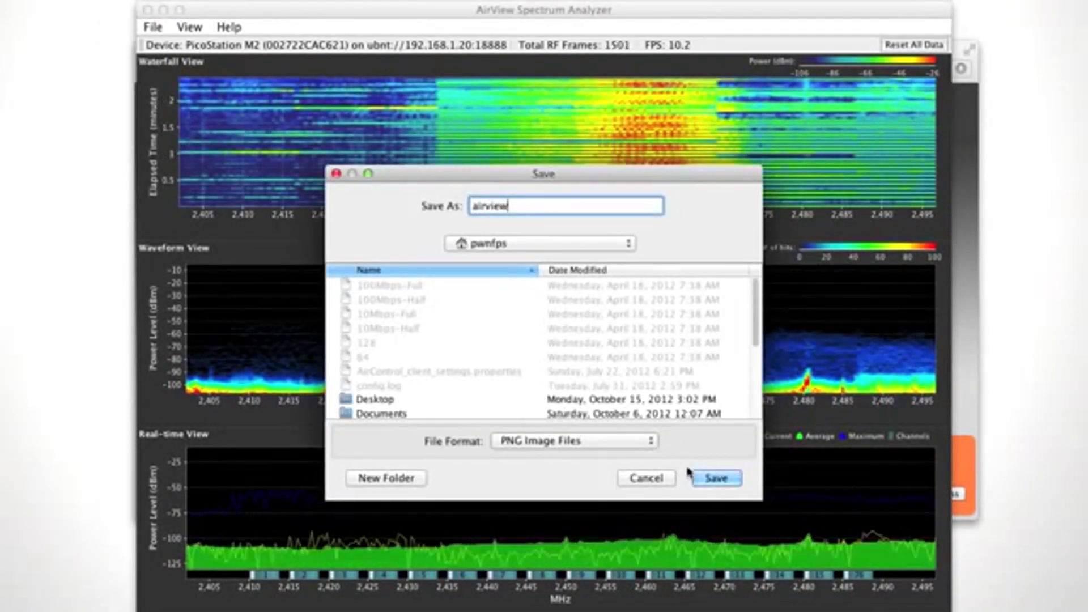
{"action": "left_click", "coordinate": [713, 479]}
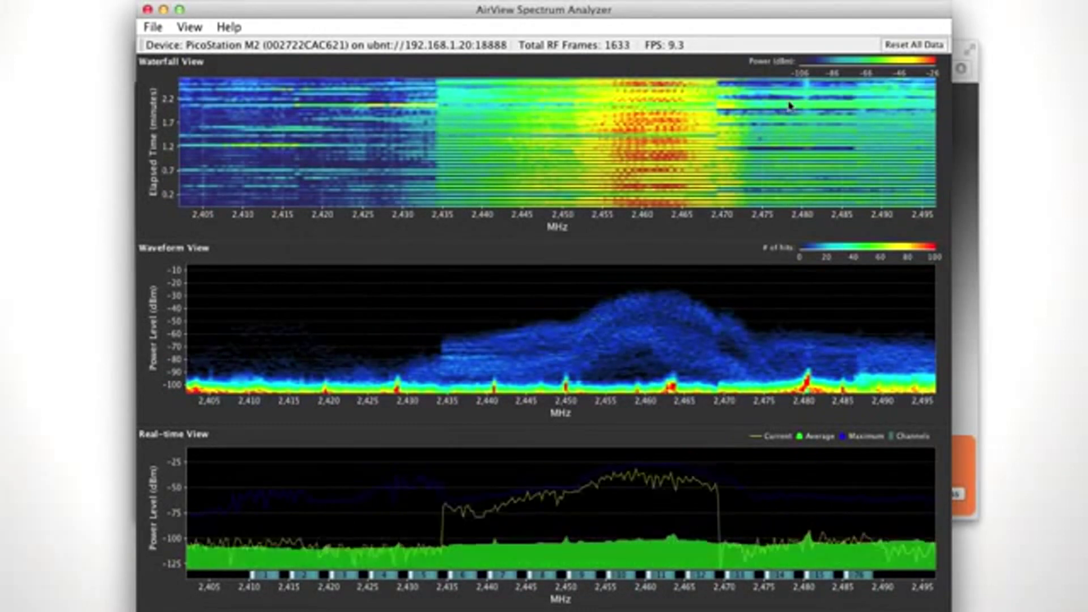
{"action": "left_click", "coordinate": [902, 45]}
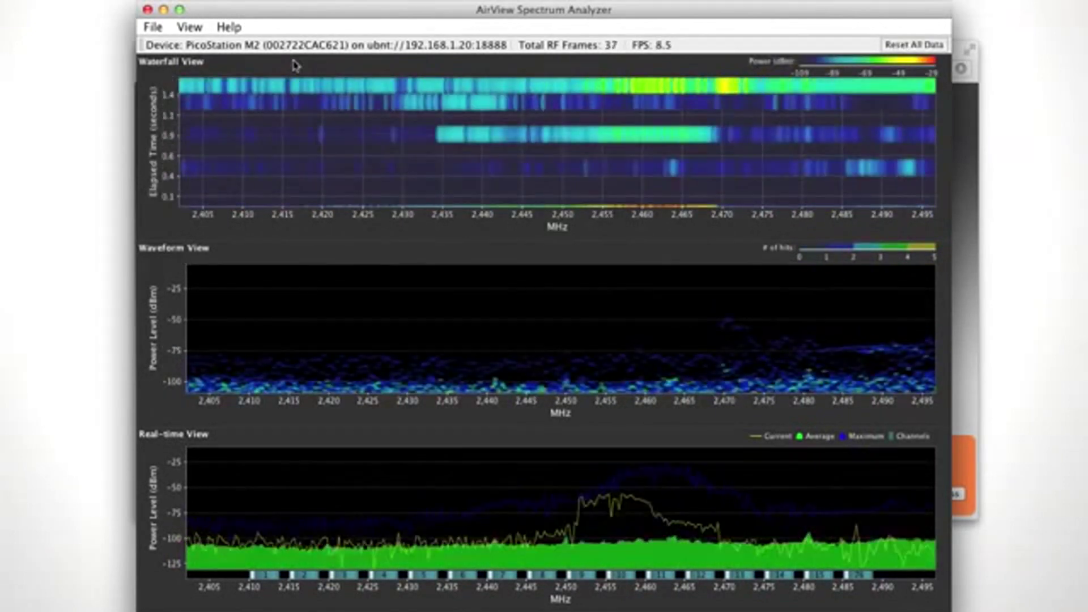
- Set the Realtime Traces frequency range to Custom Range, start 2402 MHz, end 2412 MHz
{"action": "left_click", "coordinate": [189, 27]}
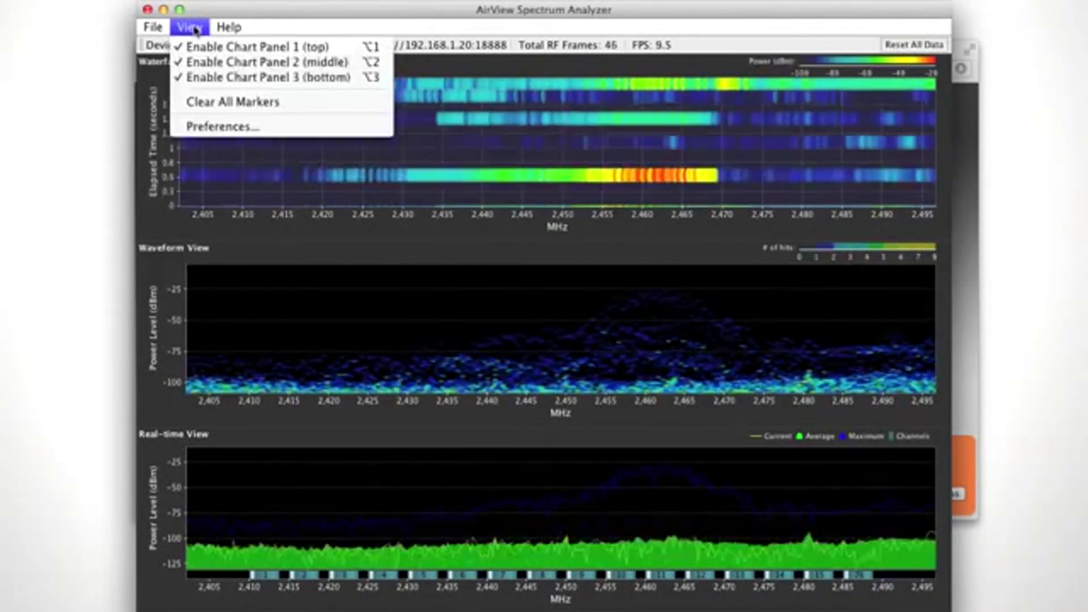
{"action": "left_click", "coordinate": [223, 127]}
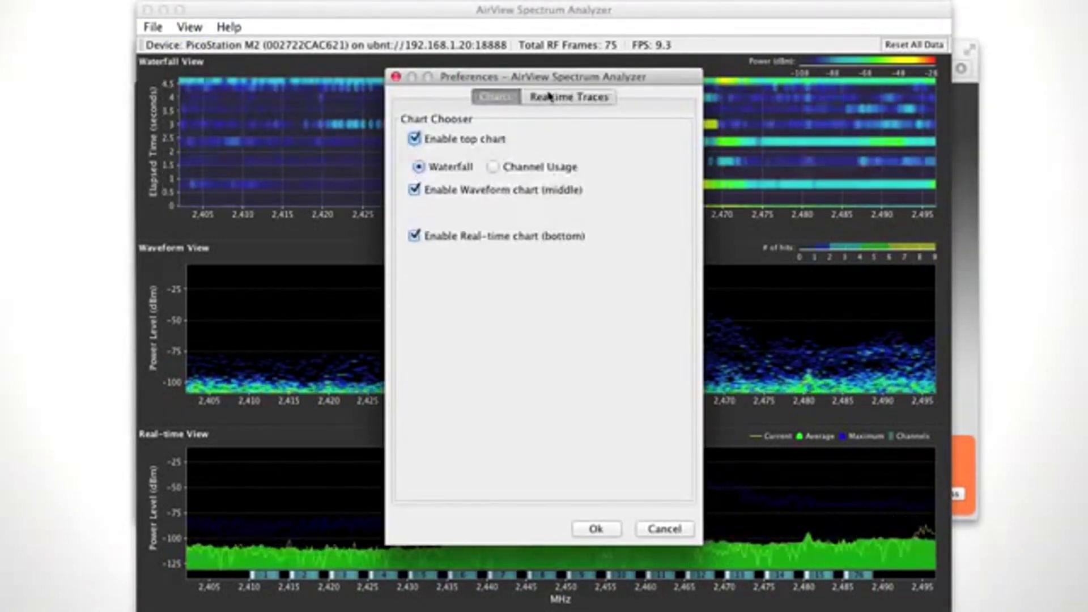
{"action": "left_click", "coordinate": [549, 98]}
{"action": "left_click", "coordinate": [549, 444]}
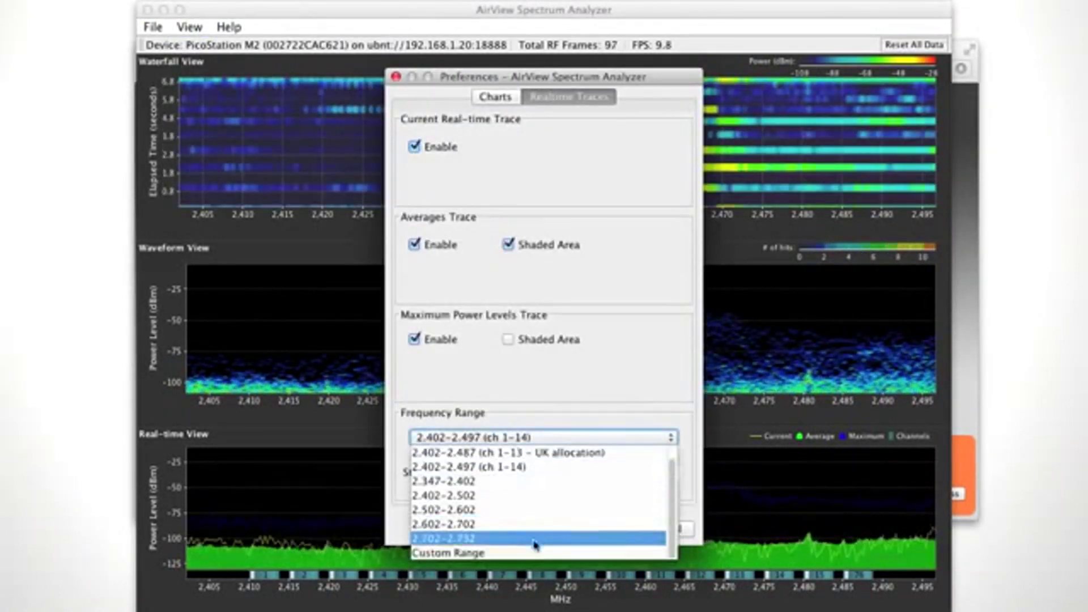
{"action": "left_click", "coordinate": [533, 551]}
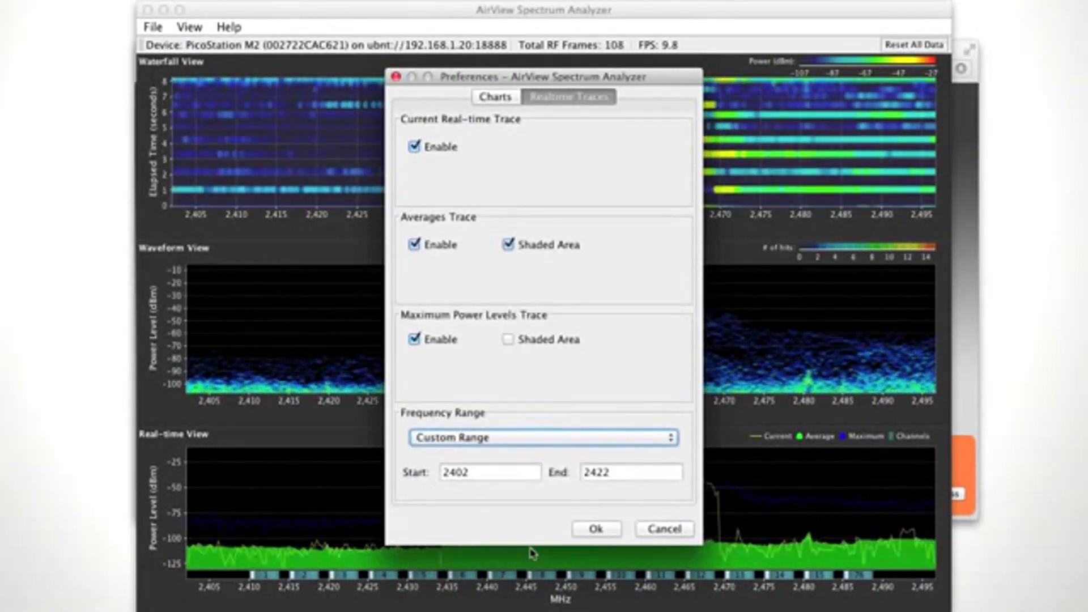
{"action": "left_click", "coordinate": [516, 472]}
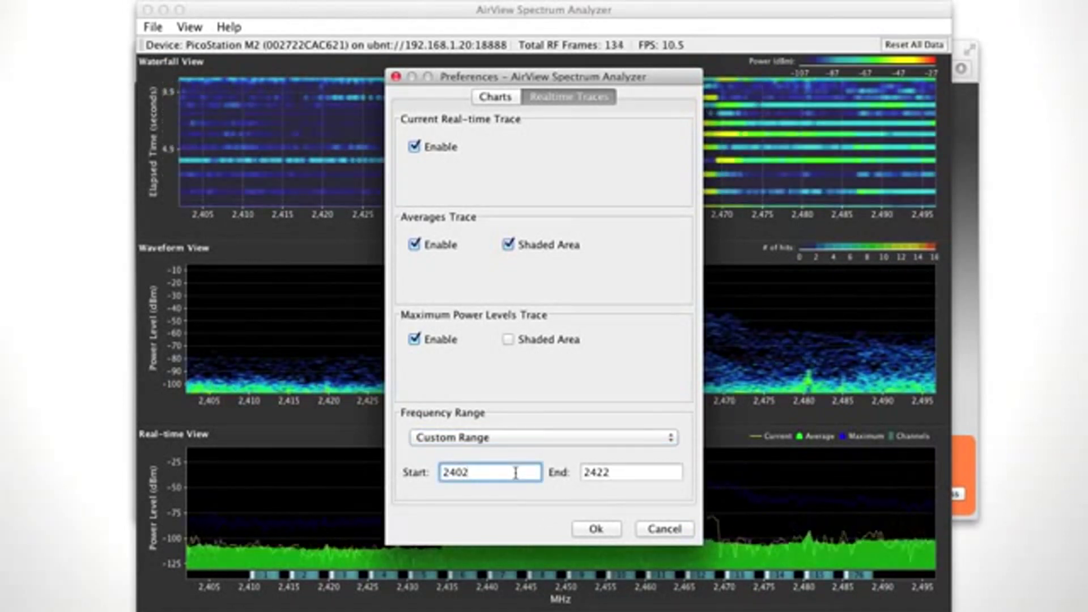
{"action": "left_click", "coordinate": [631, 472]}
{"action": "type", "text": "2412"}
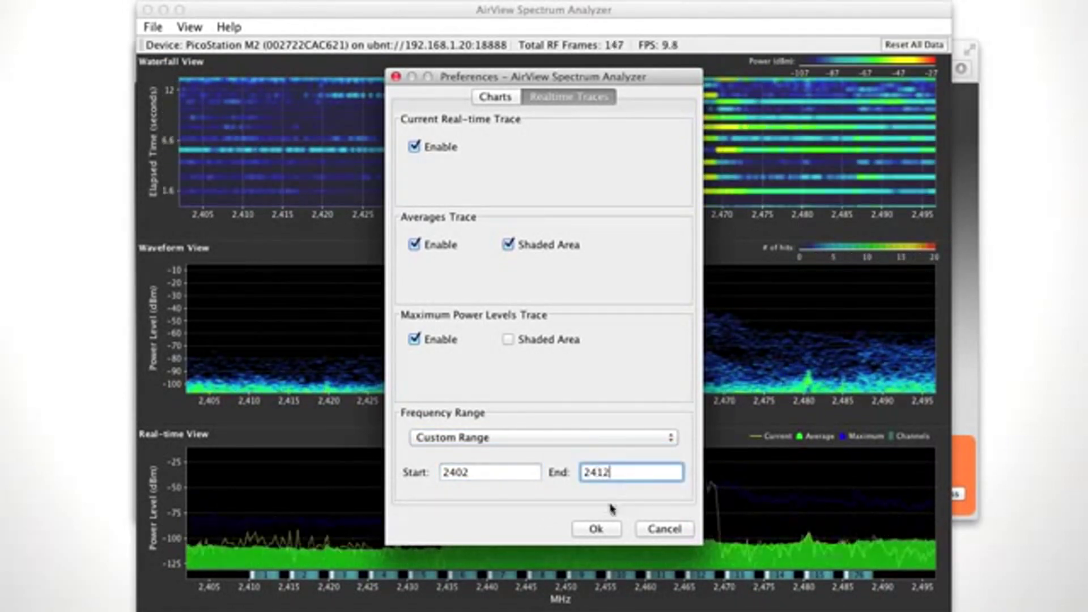
{"action": "left_click", "coordinate": [589, 532]}
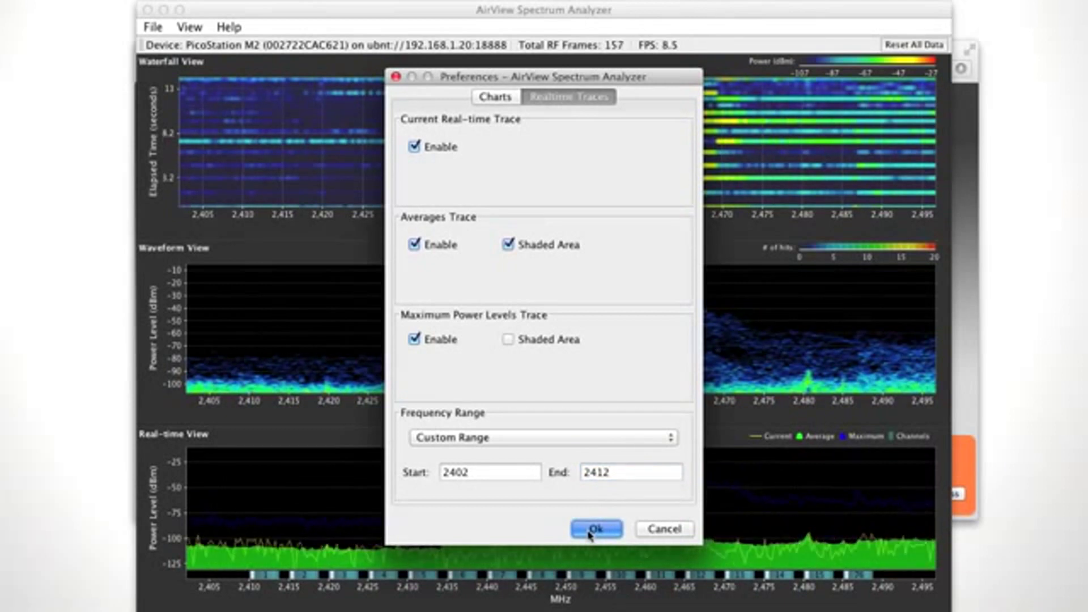
{"action": "left_click", "coordinate": [589, 531]}
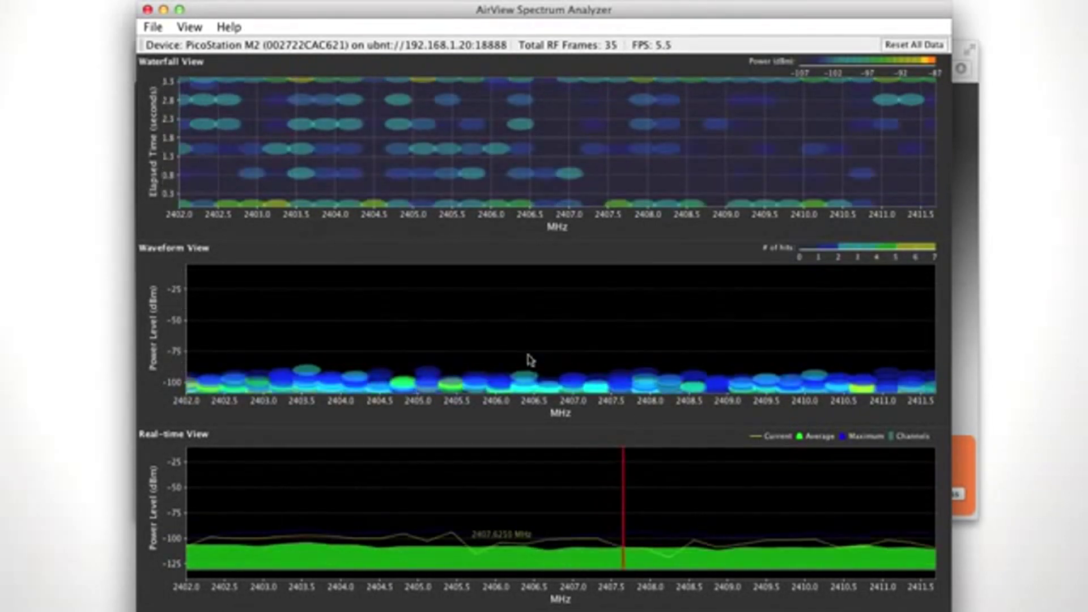
- Set the top chart to Channel Usage instead of Waterfall in Preferences
{"action": "left_click", "coordinate": [190, 27]}
{"action": "left_click", "coordinate": [224, 126]}
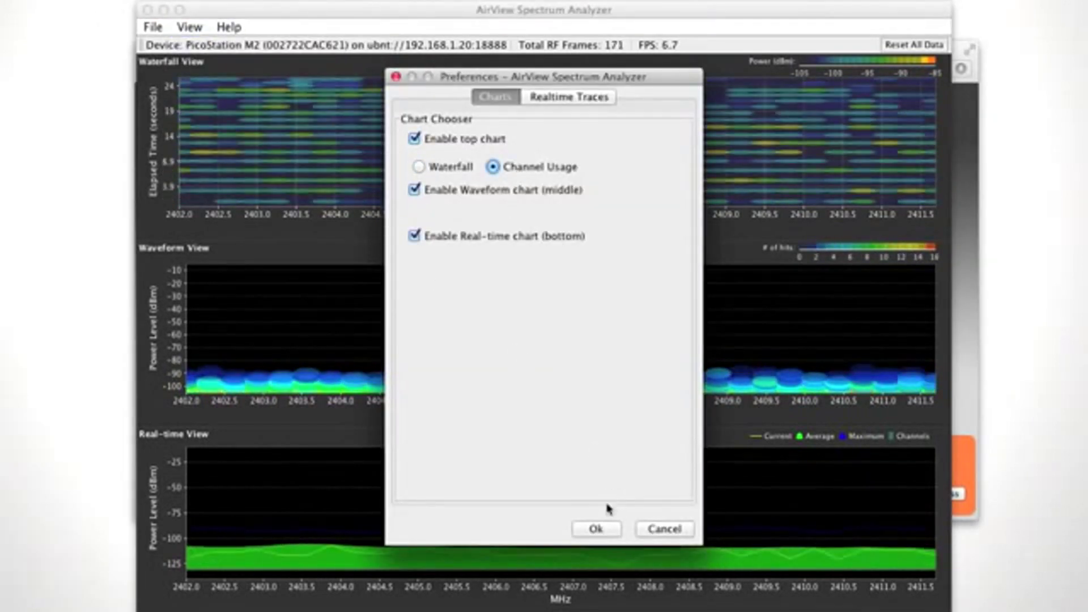
{"action": "left_click", "coordinate": [597, 529]}
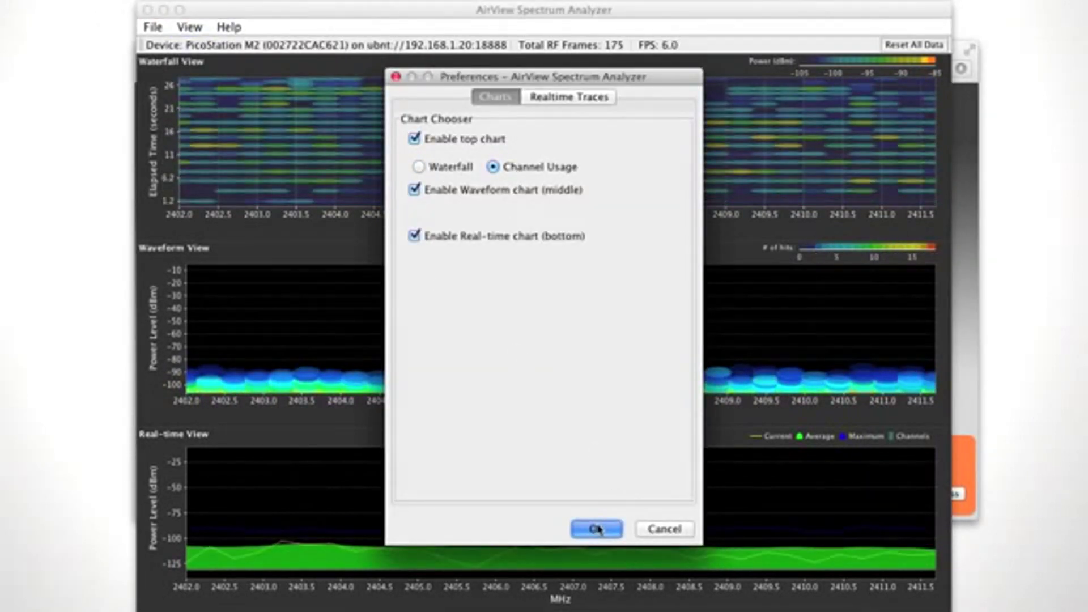